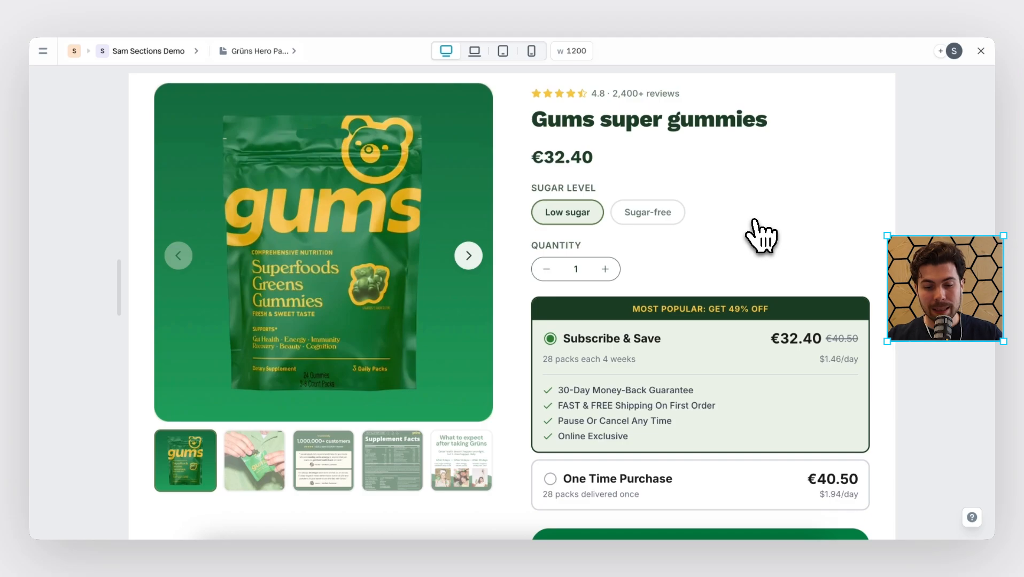
Try the sugar level and purchase options in the previewed Gums super gummies buy box.
click(654, 216)
click(588, 218)
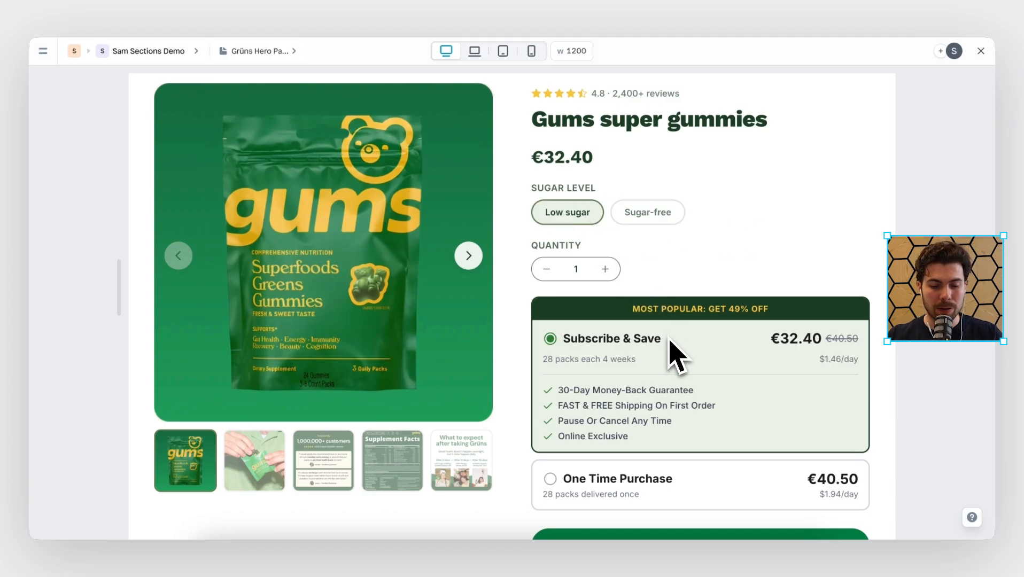
scroll(677, 352, down, 3)
click(675, 368)
click(687, 308)
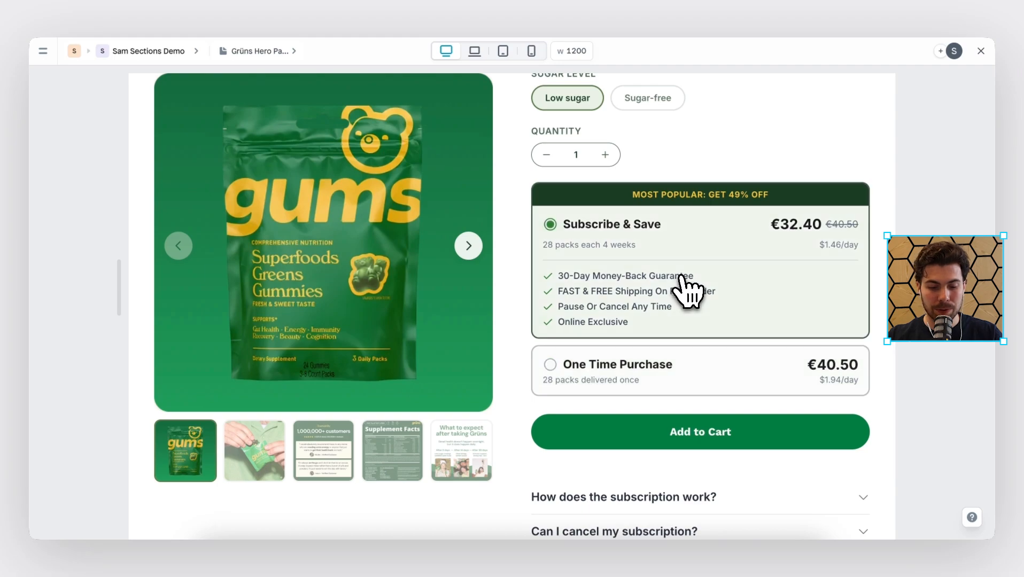
scroll(686, 299, down, 4)
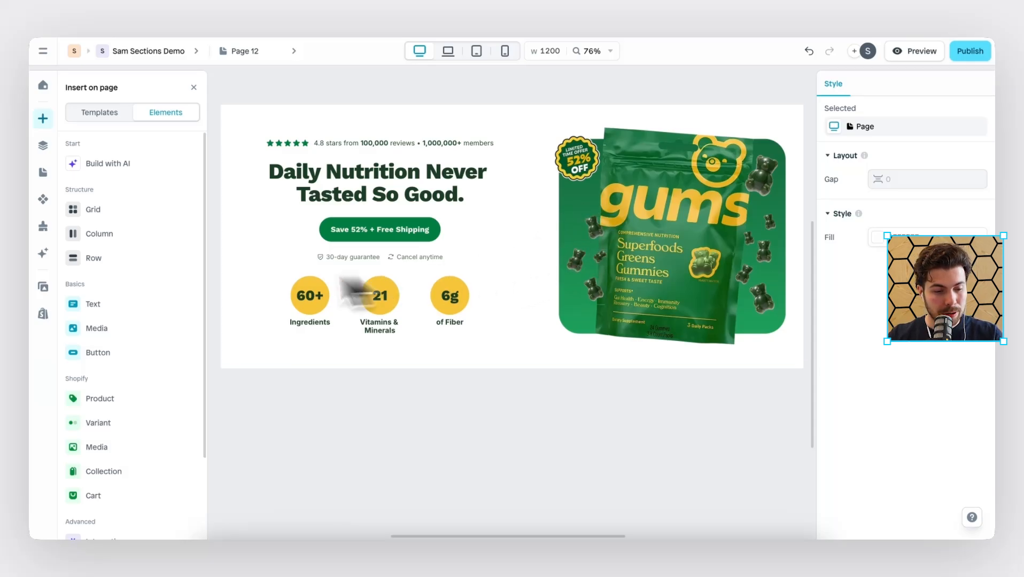
Ask the AI assistant to "build a product buy box section" on Page 12, using Gums super gummies as its product.
click(43, 252)
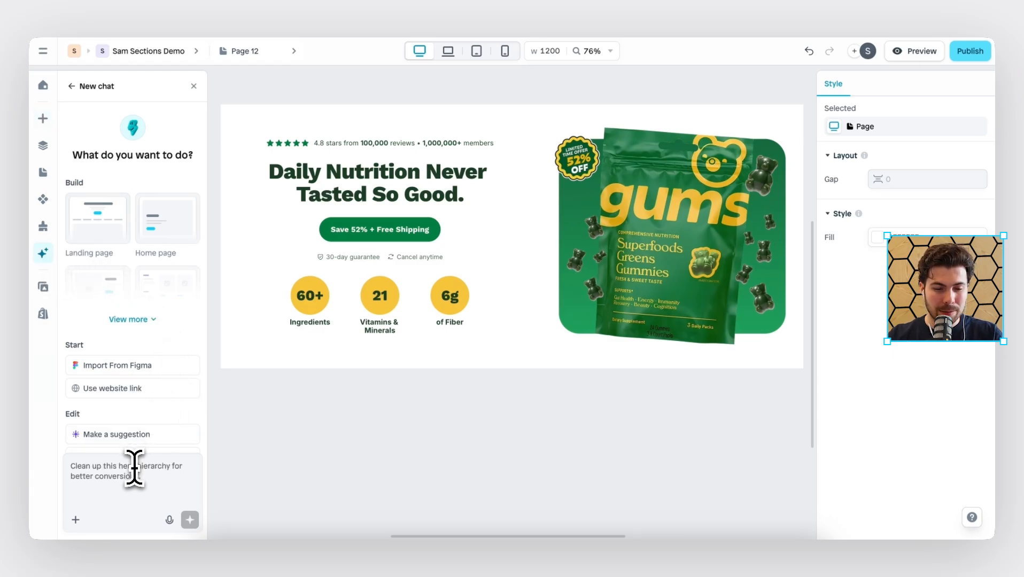
click(134, 468)
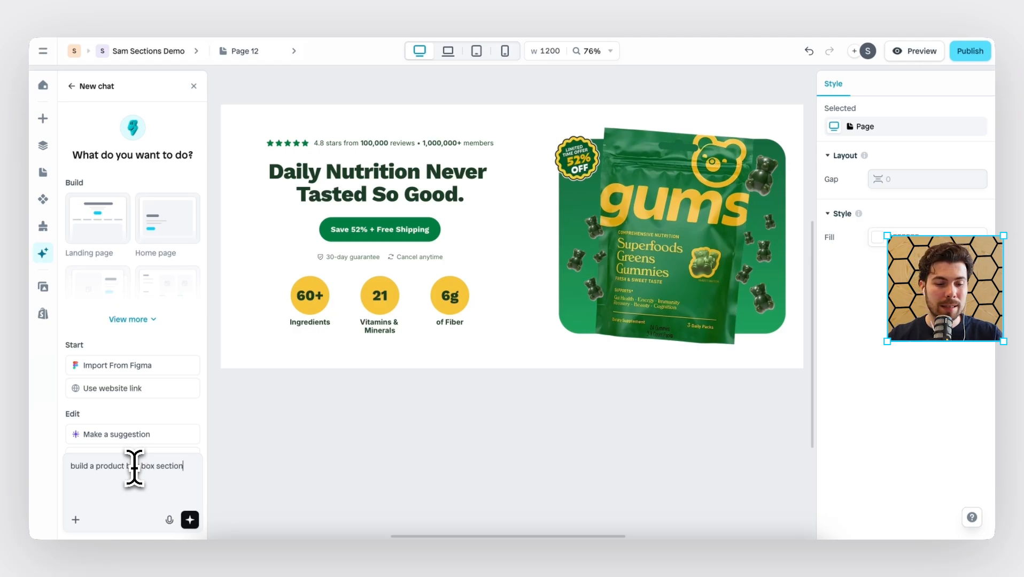
key(Return)
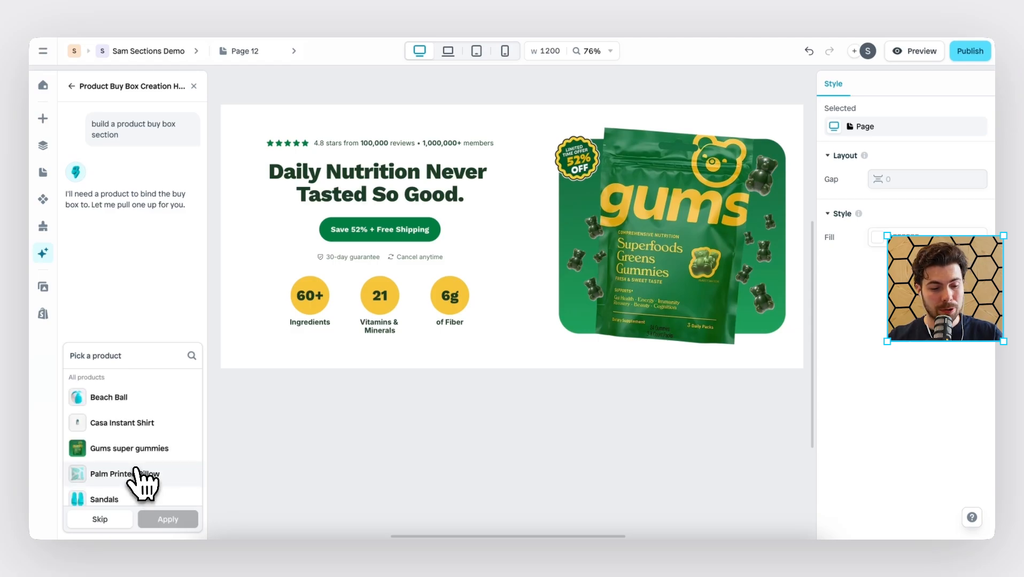
click(167, 451)
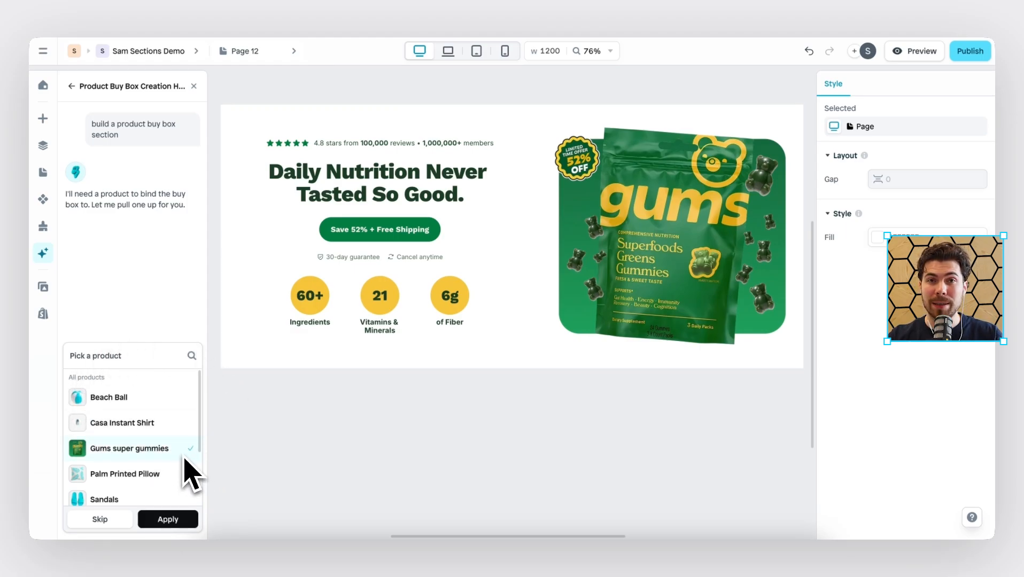
click(175, 523)
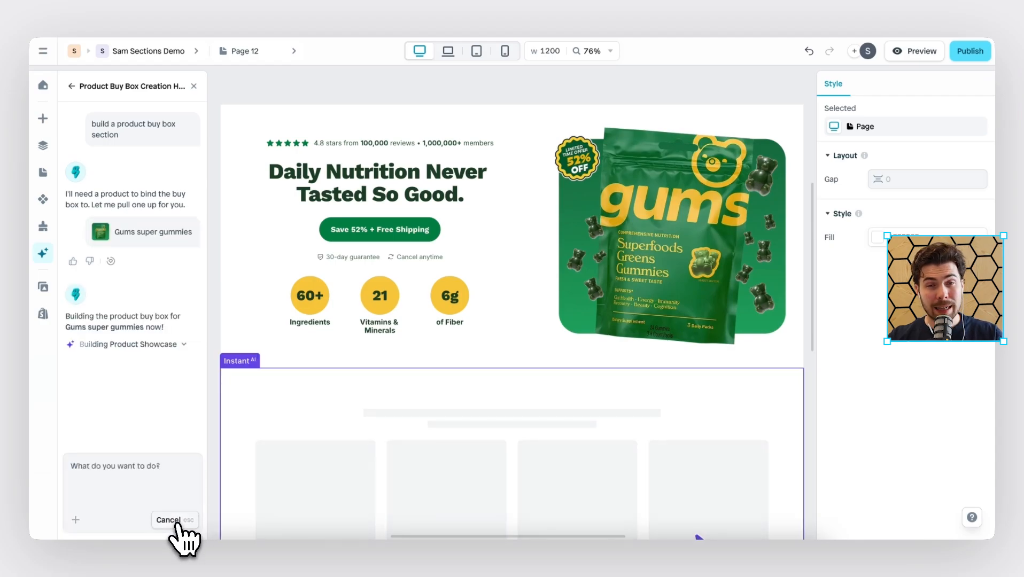
Preview the page and browse the product gallery images in the generated buy box, then return to the editor.
scroll(407, 348, down, 5)
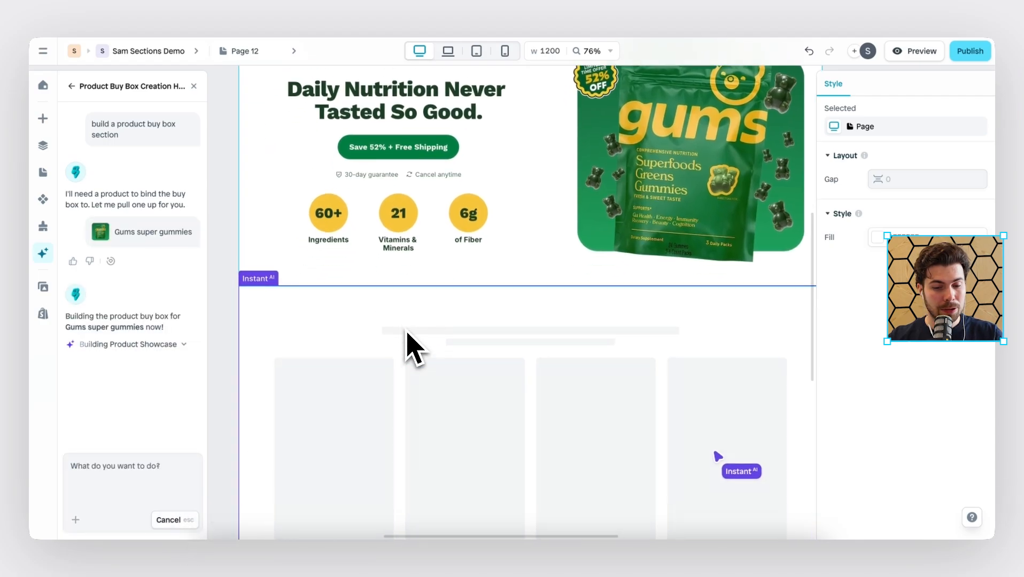
scroll(407, 347, down, 1)
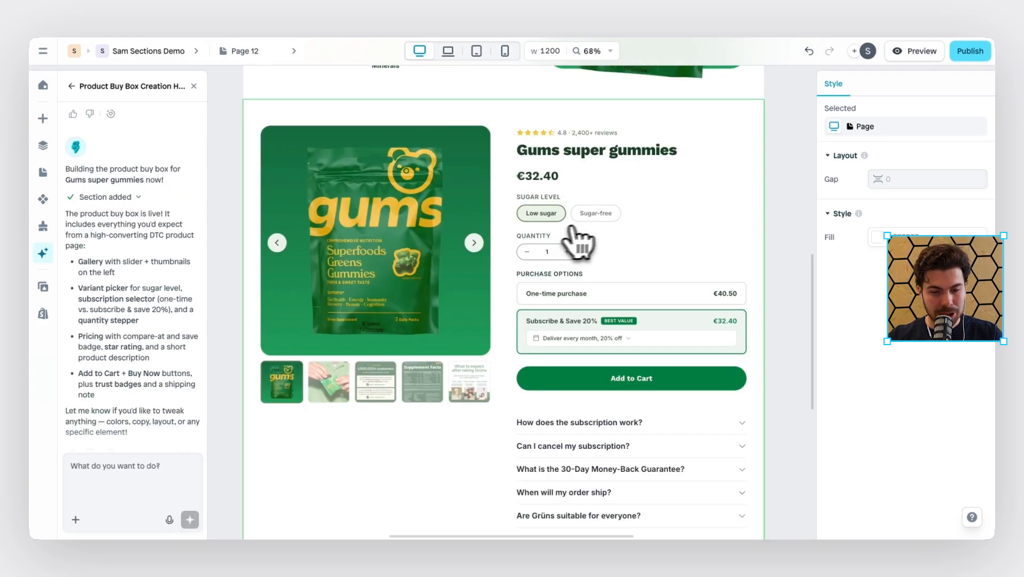
scroll(610, 235, down, 1)
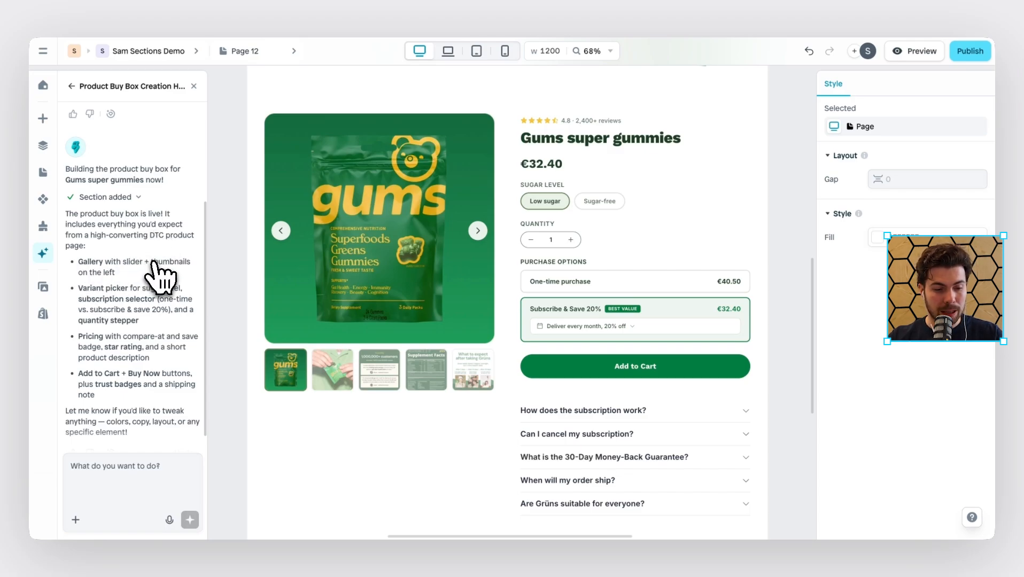
click(915, 51)
scroll(537, 235, down, 7)
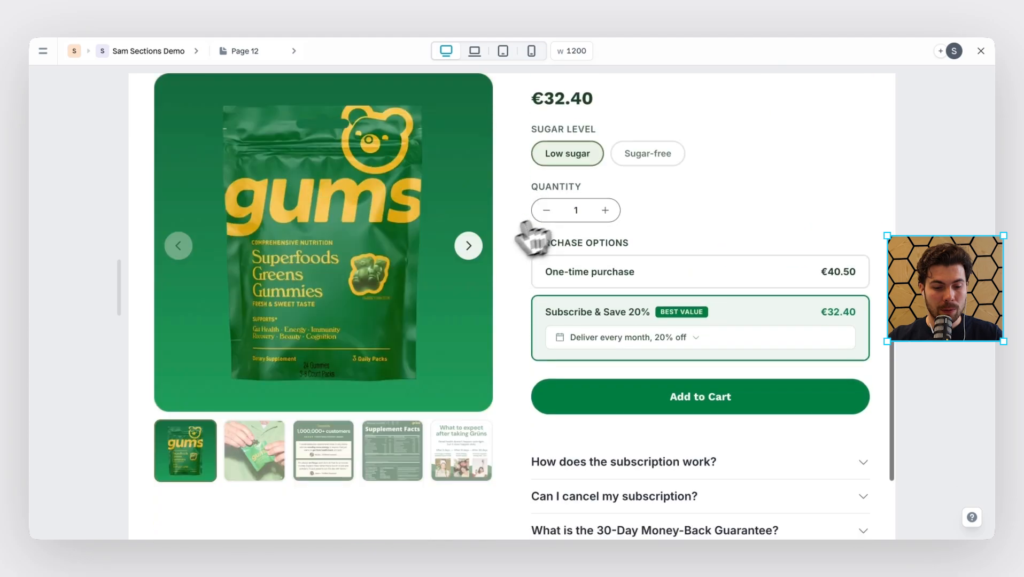
click(478, 245)
click(471, 253)
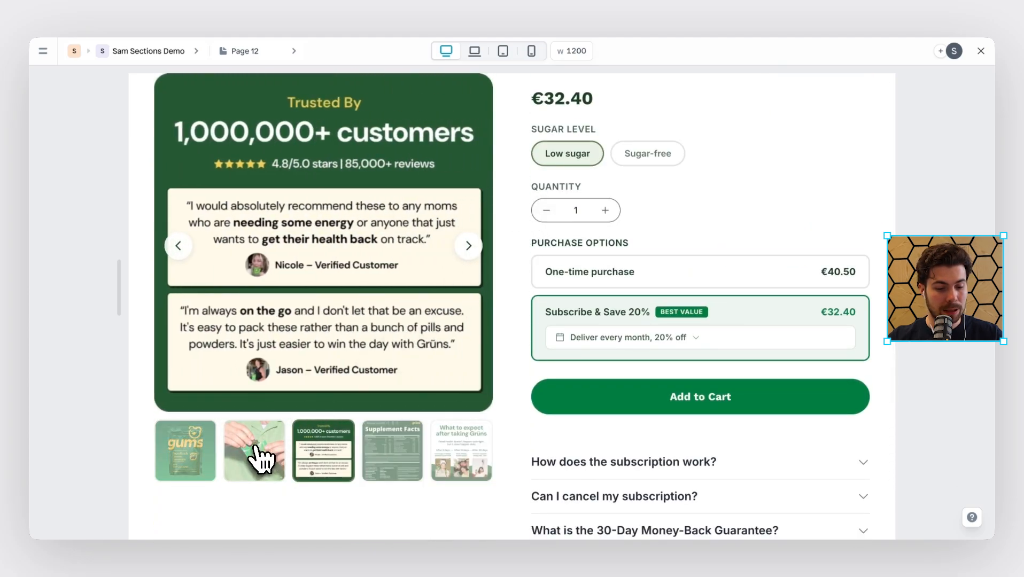
click(256, 449)
click(171, 462)
click(981, 51)
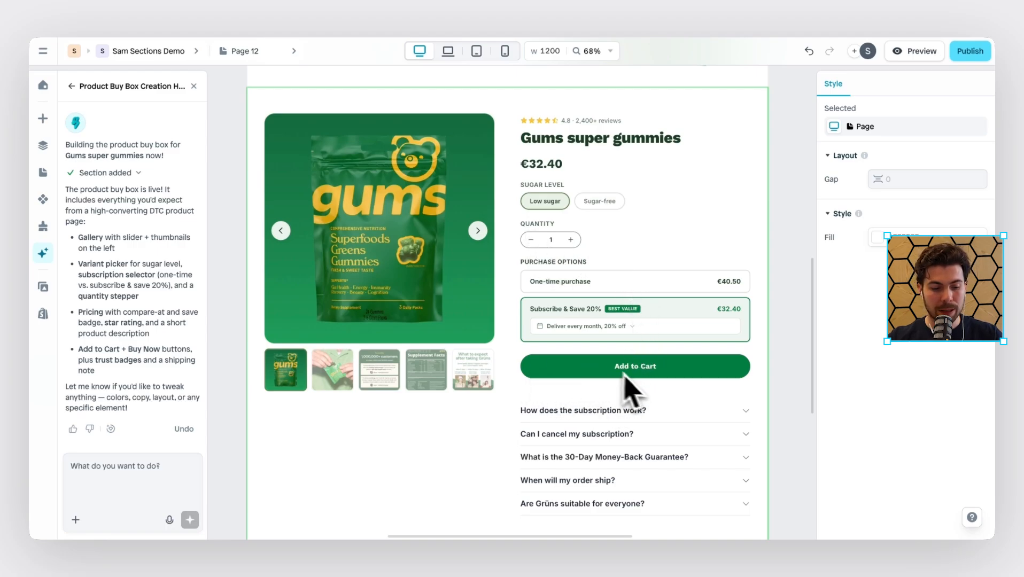
Select the Subscription Options group in the product buy box as the target for an AI edit.
scroll(645, 428, down, 2)
scroll(645, 449, up, 2)
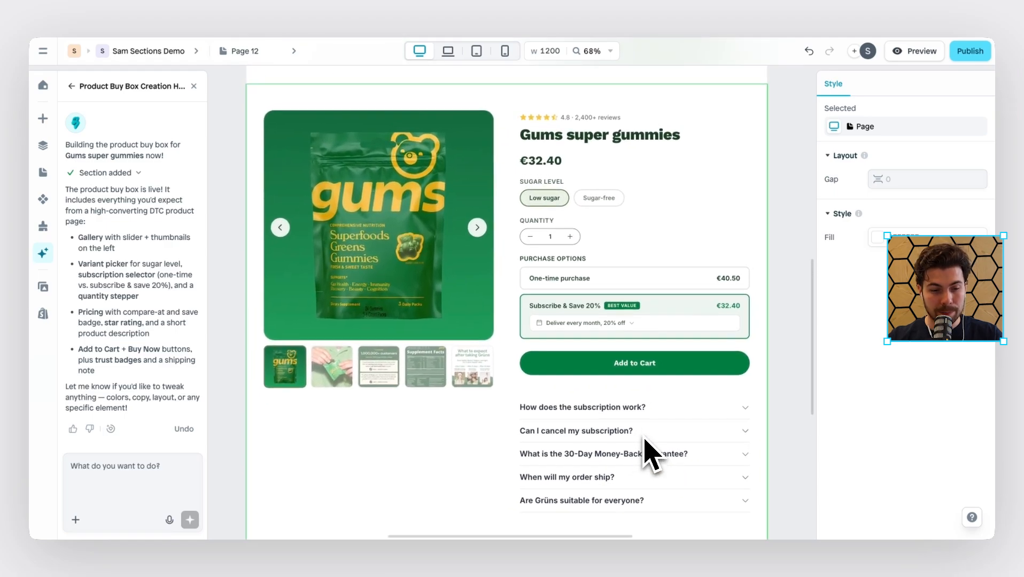
scroll(645, 454, right, 2)
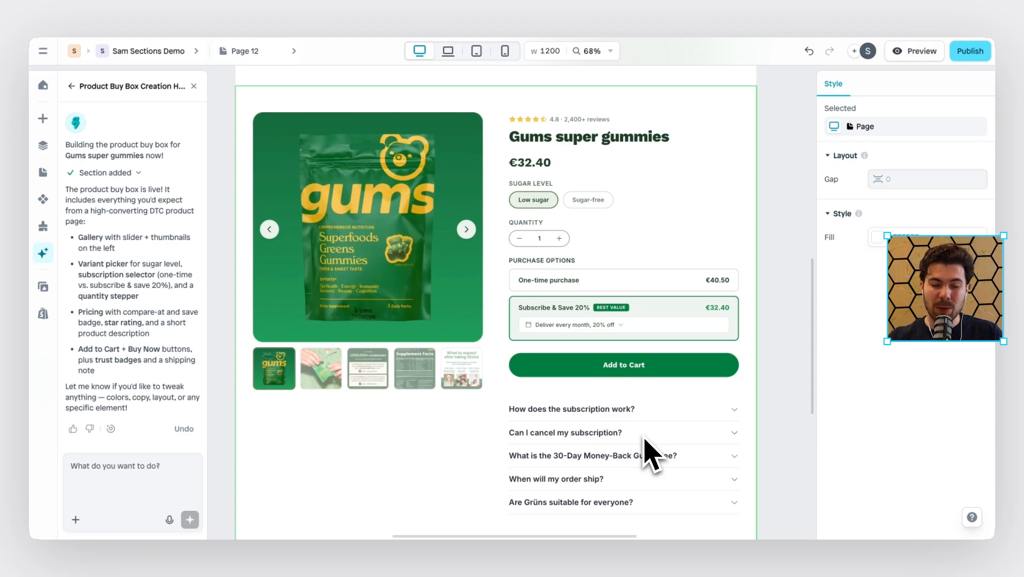
click(670, 318)
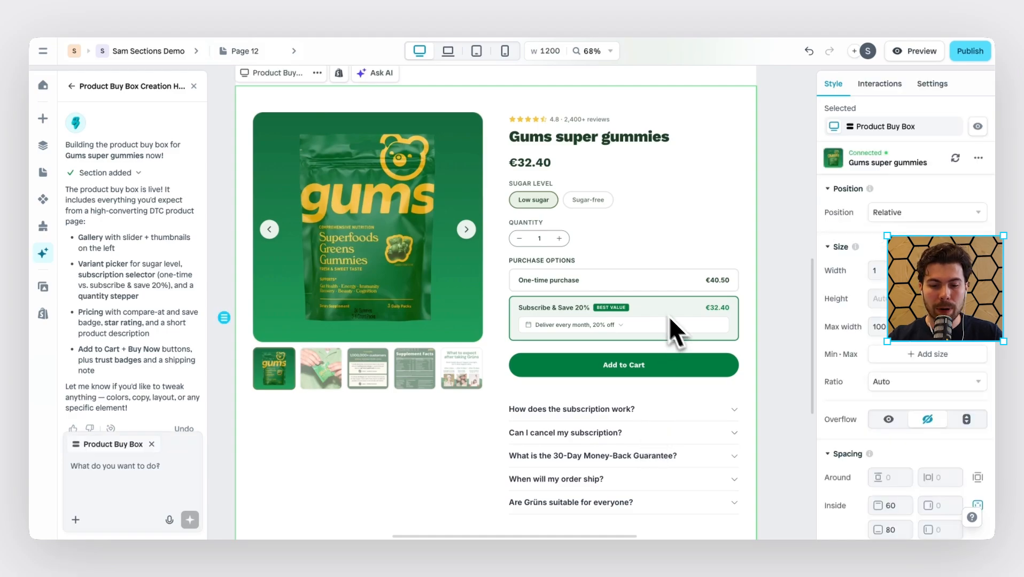
click(644, 296)
click(636, 300)
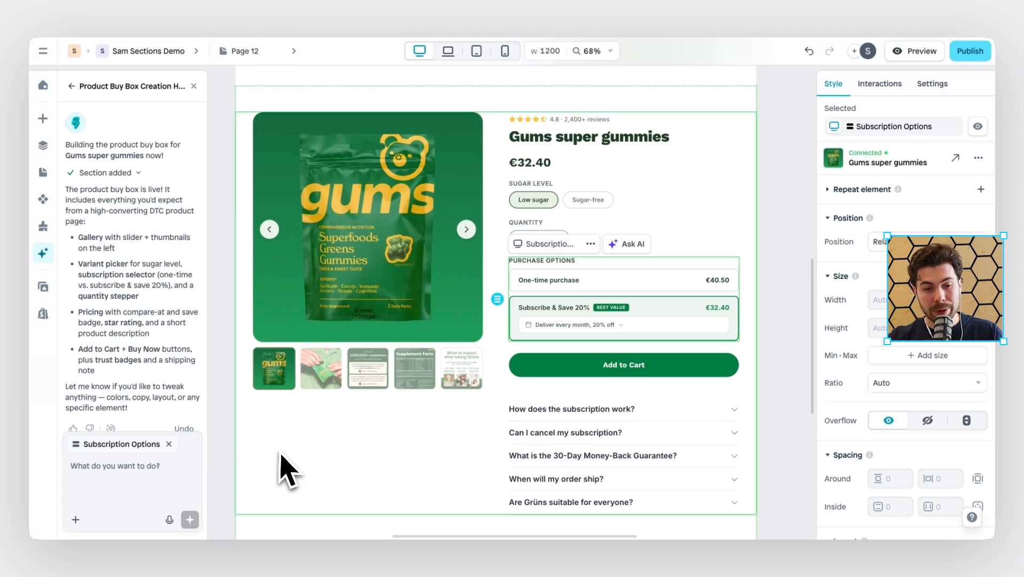
Switch to the Grüns product page, capture a screenshot of its Select Offer options, and return to the page editor.
click(325, 0)
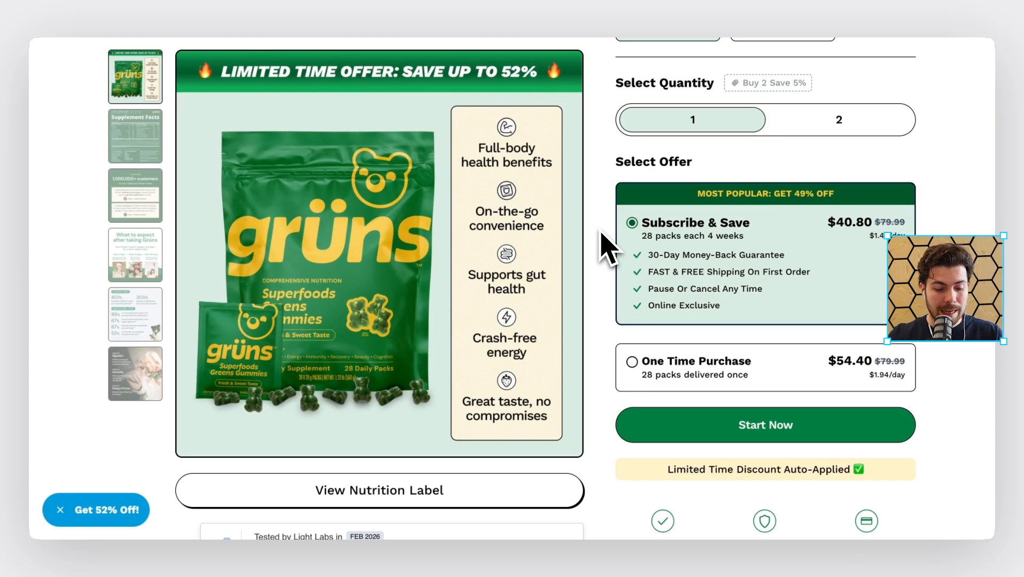
key(super+shift+4)
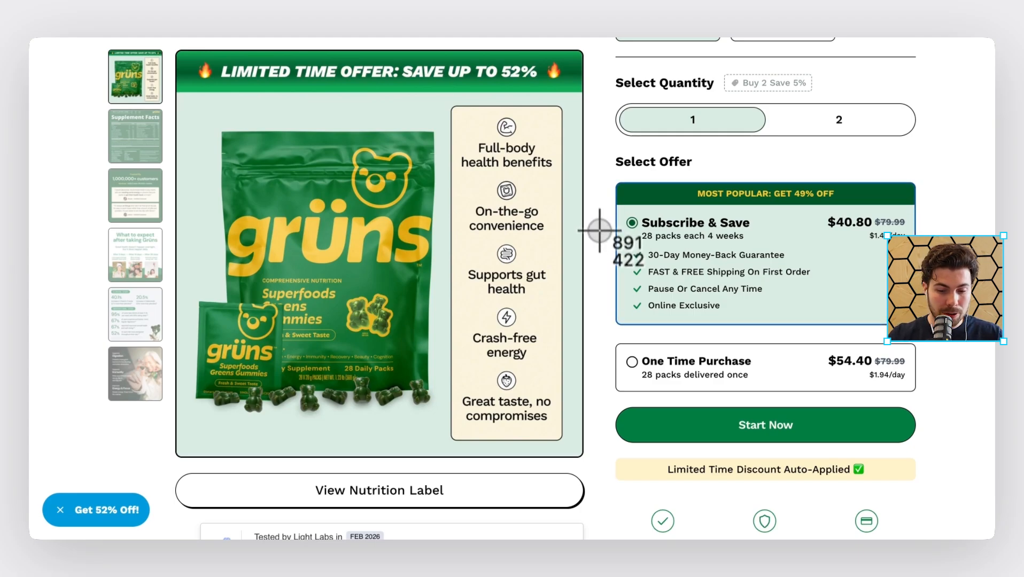
key(Escape)
key(super+shift+4)
drag(597, 166, 932, 402)
click(178, 14)
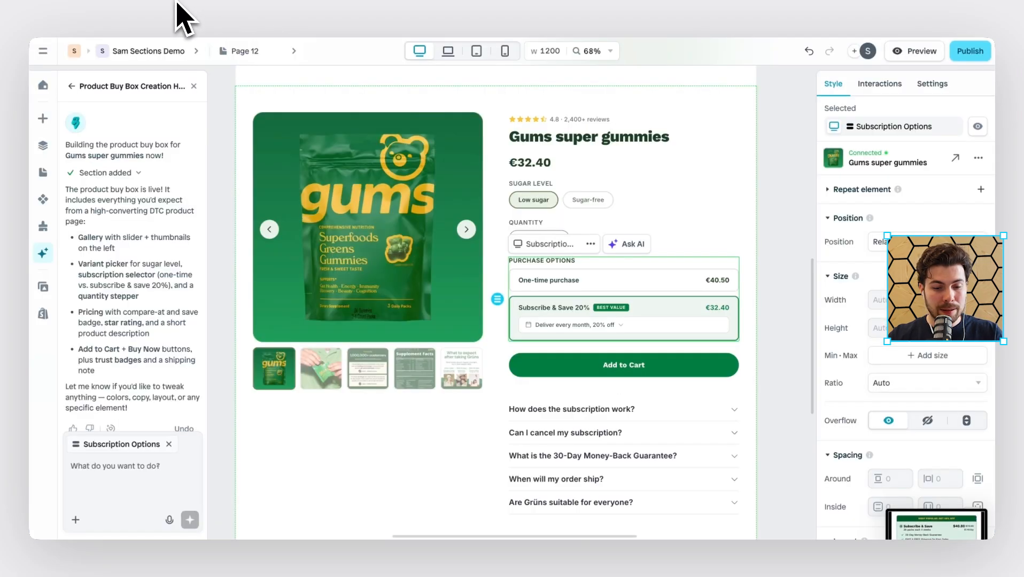
Attach the offer screenshot and ask the AI to "make sure the subscription options look more like the attached image".
drag(909, 537, 120, 468)
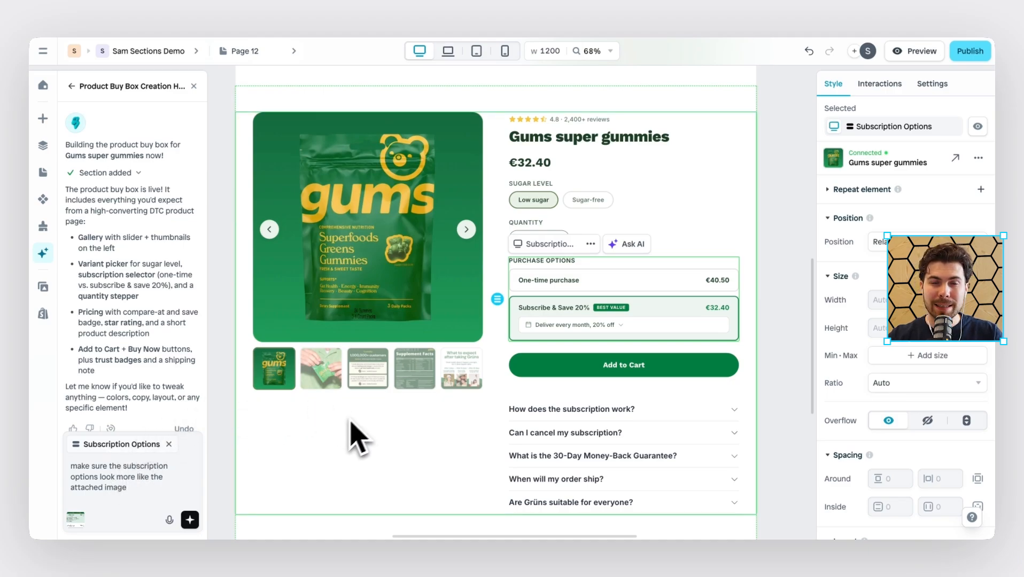
click(190, 521)
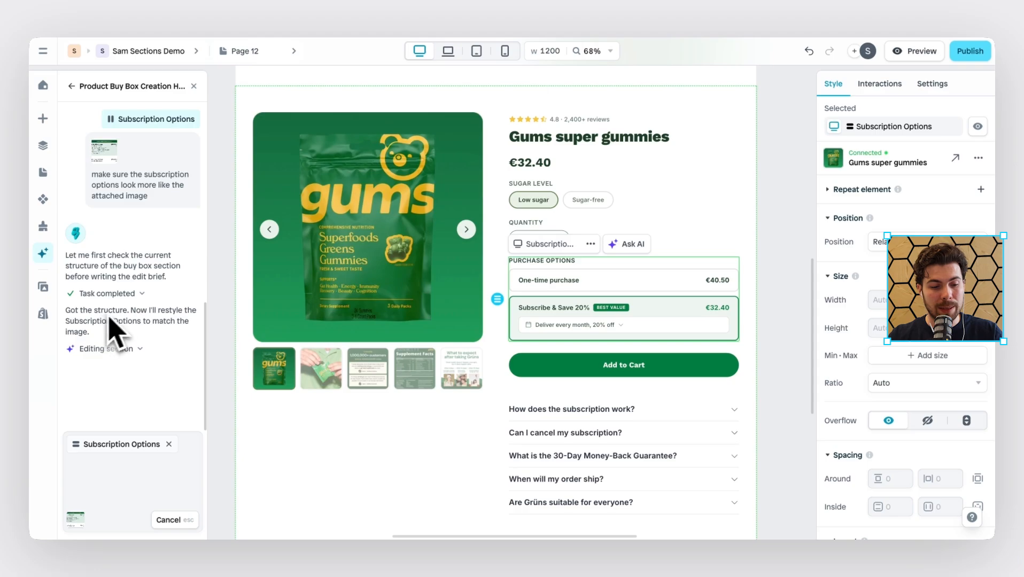
drag(114, 322, 63, 313)
click(130, 317)
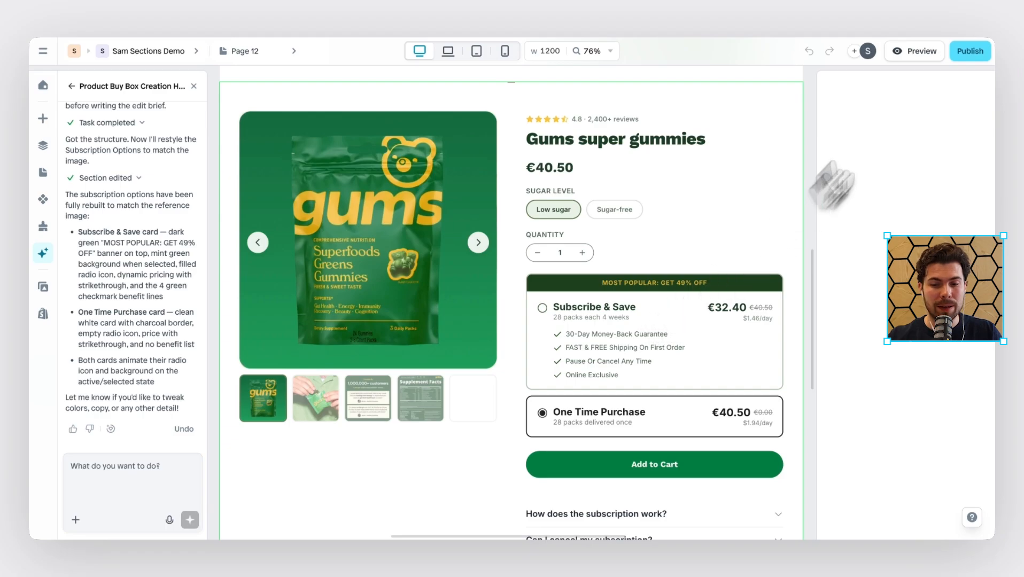
Preview the page and test switching between the Subscribe & Save and One Time Purchase options.
click(915, 51)
scroll(755, 302, down, 10)
scroll(756, 302, down, 1)
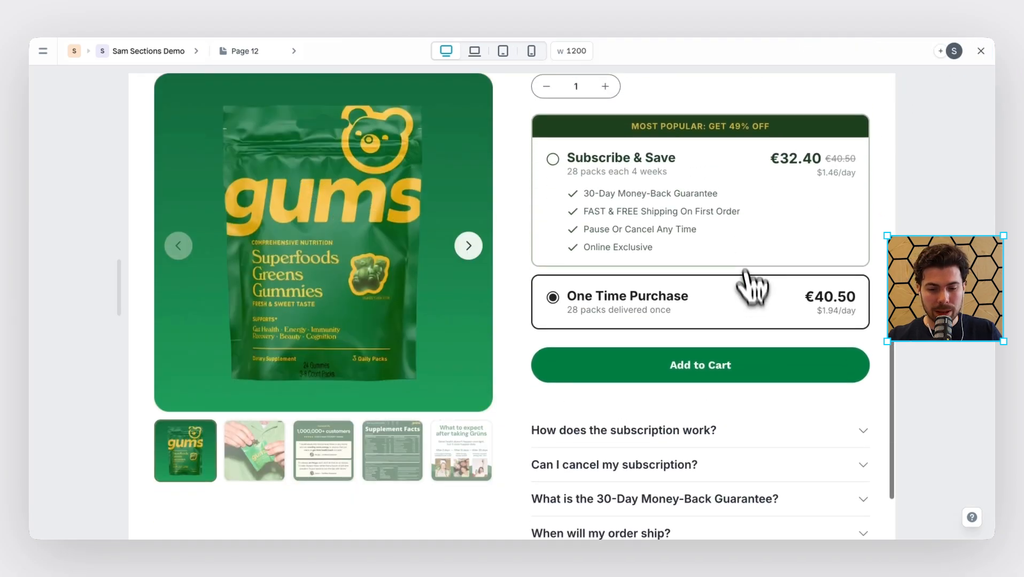
scroll(750, 288, up, 1)
click(736, 239)
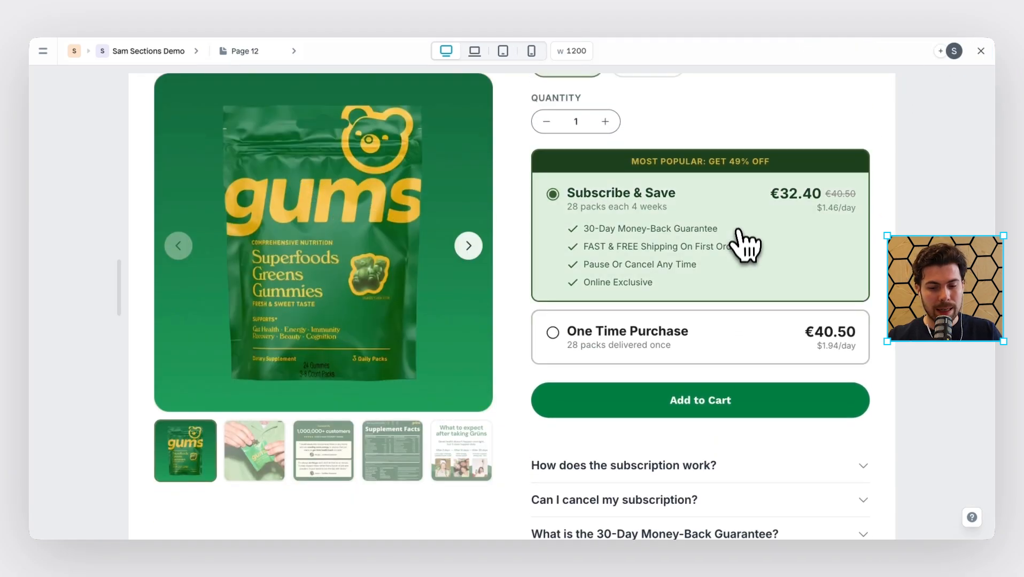
click(738, 345)
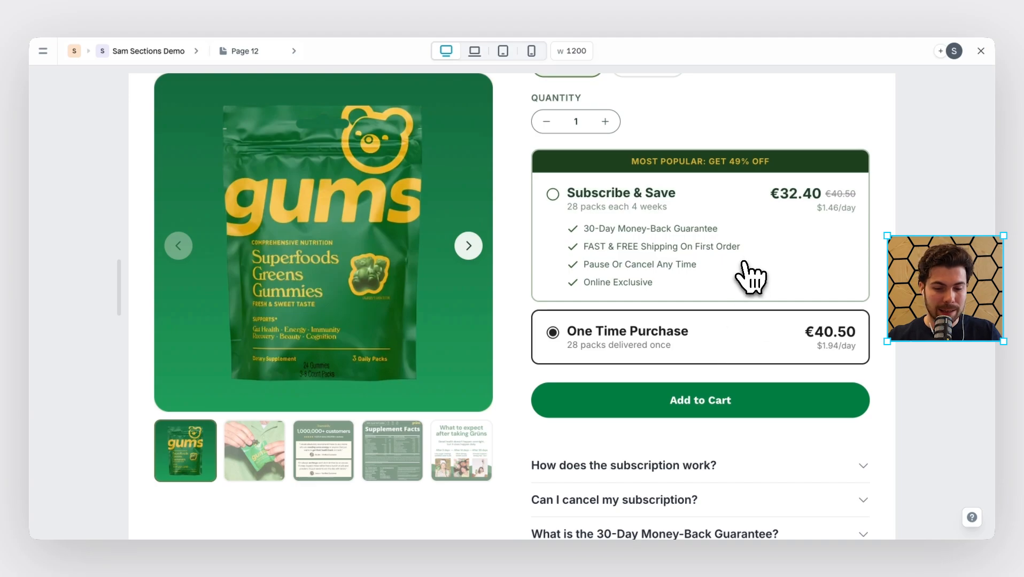
click(749, 276)
scroll(750, 276, up, 1)
scroll(749, 277, up, 1)
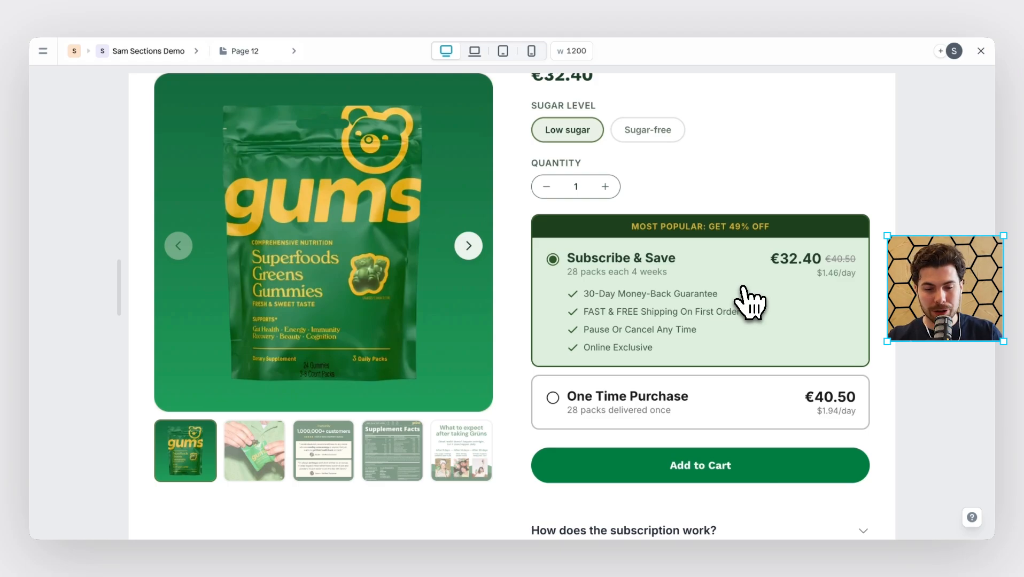
Examine the full buy box layout in the preview, from product title to subscription questions, and return to the editor.
scroll(751, 300, down, 4)
scroll(751, 302, up, 5)
scroll(750, 300, up, 1)
scroll(751, 300, down, 1)
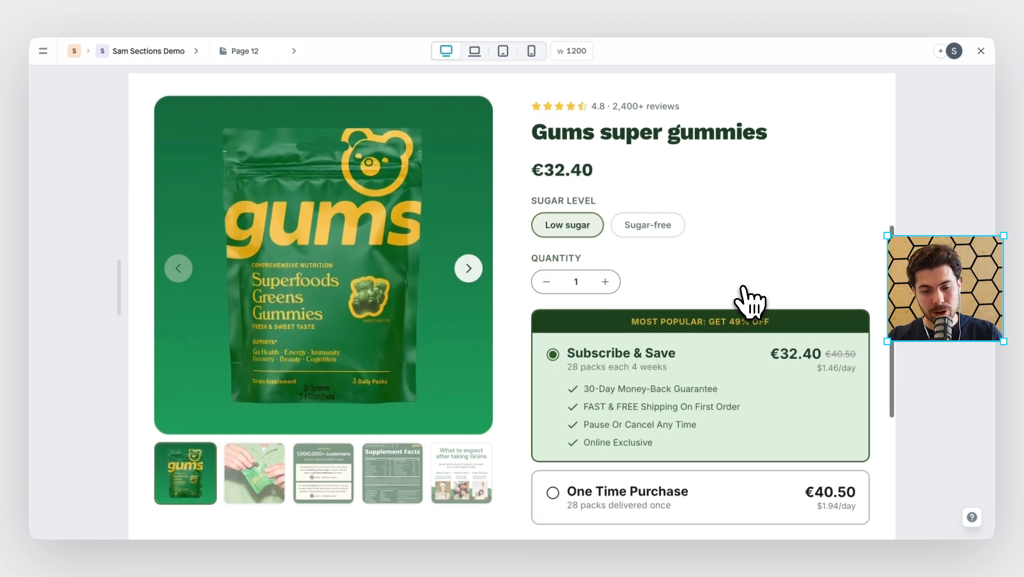
scroll(750, 300, down, 4)
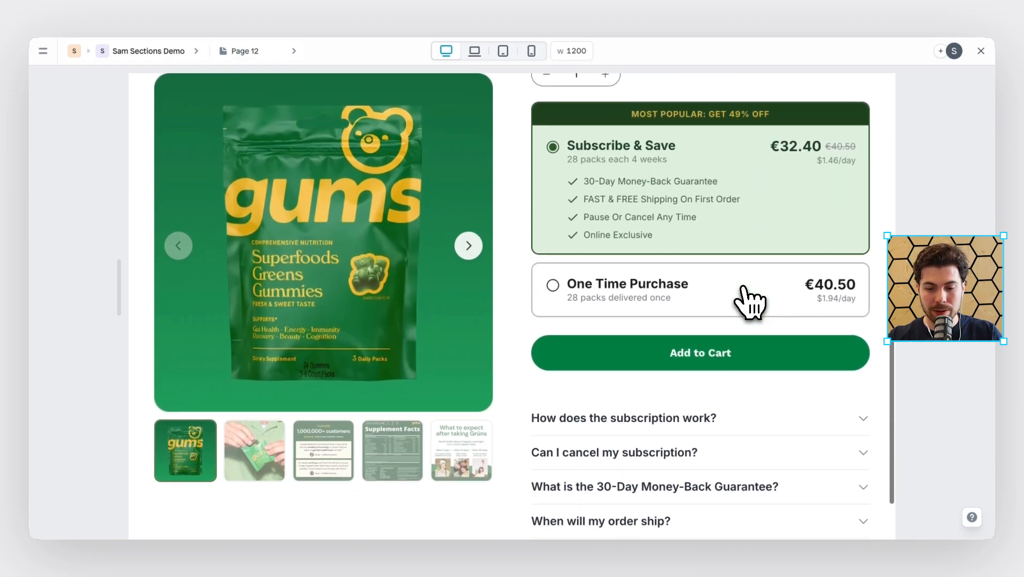
scroll(748, 297, down, 1)
scroll(668, 297, down, 1)
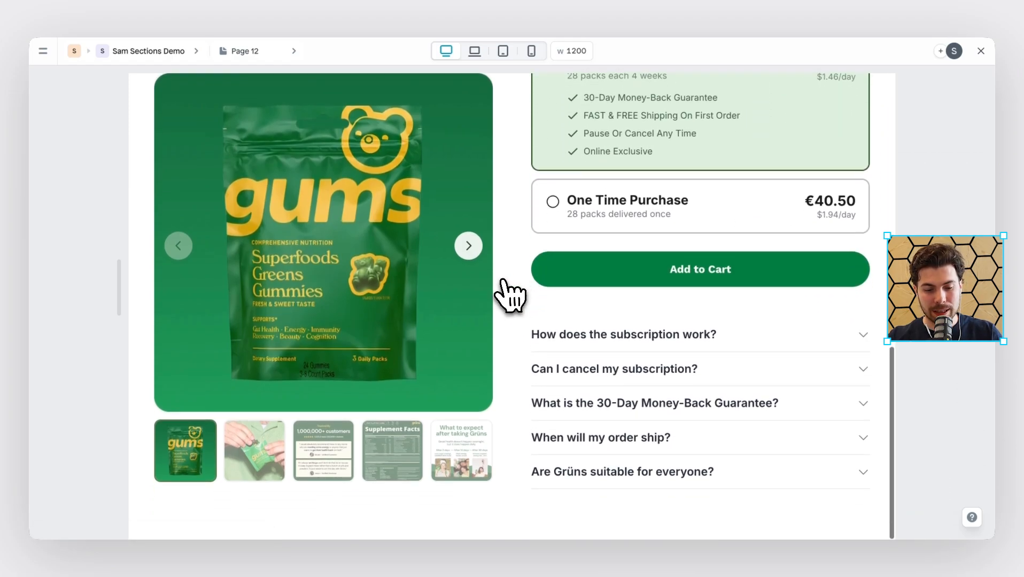
scroll(688, 284, up, 3)
scroll(619, 283, down, 3)
scroll(622, 285, up, 1)
scroll(620, 283, up, 5)
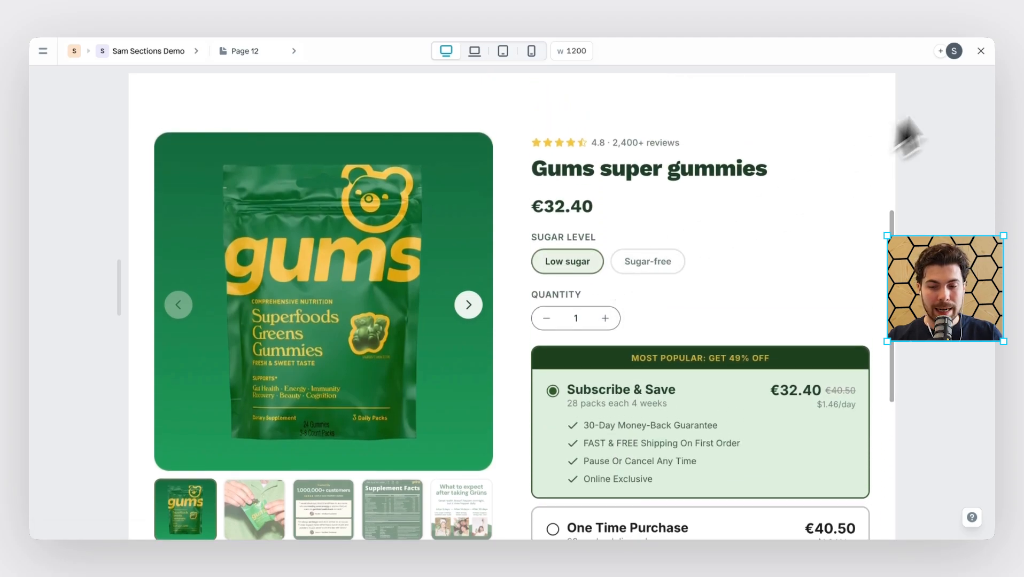
click(981, 51)
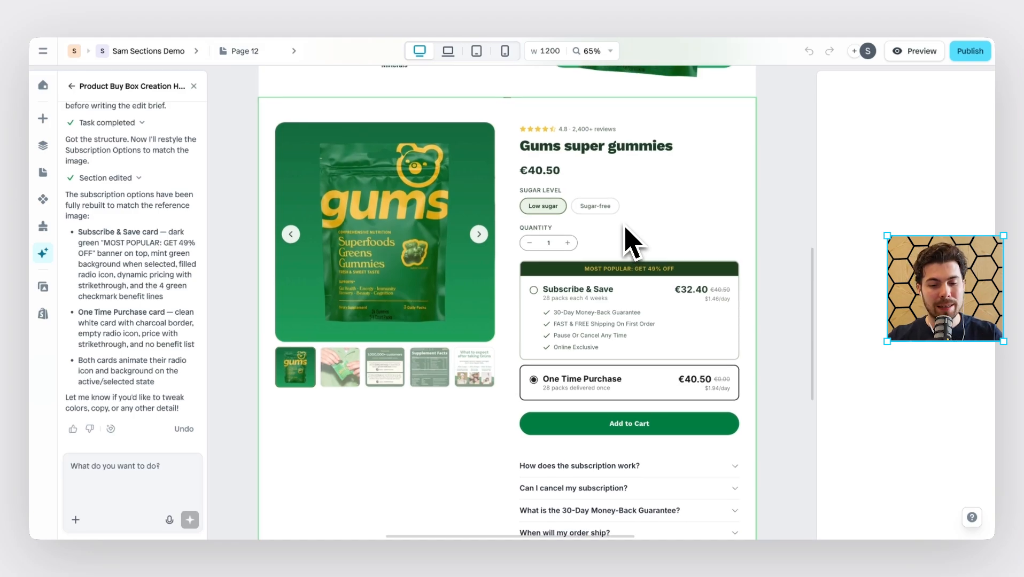
Publish the page with the product buy box to the Shopify store.
click(664, 203)
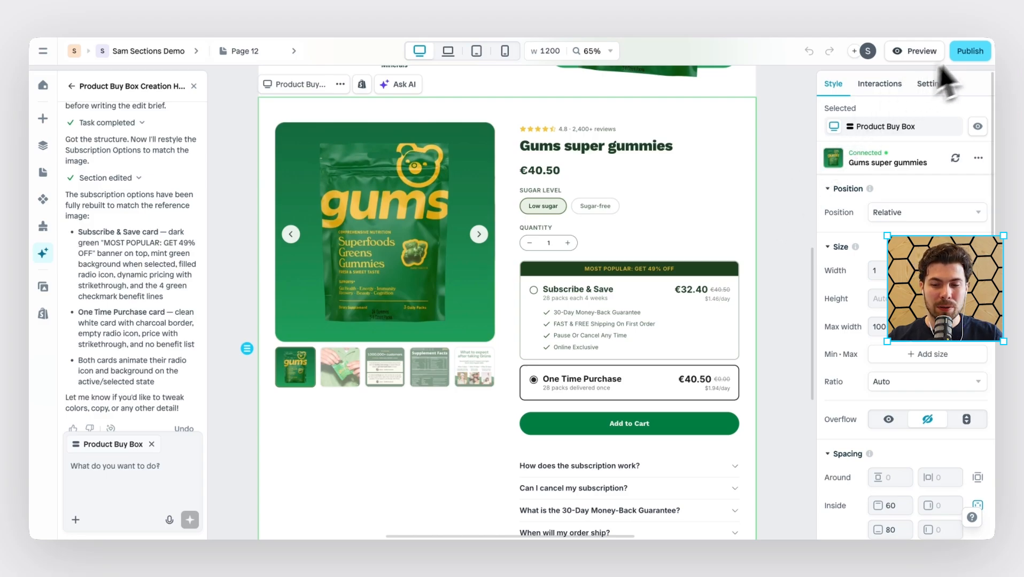
click(971, 52)
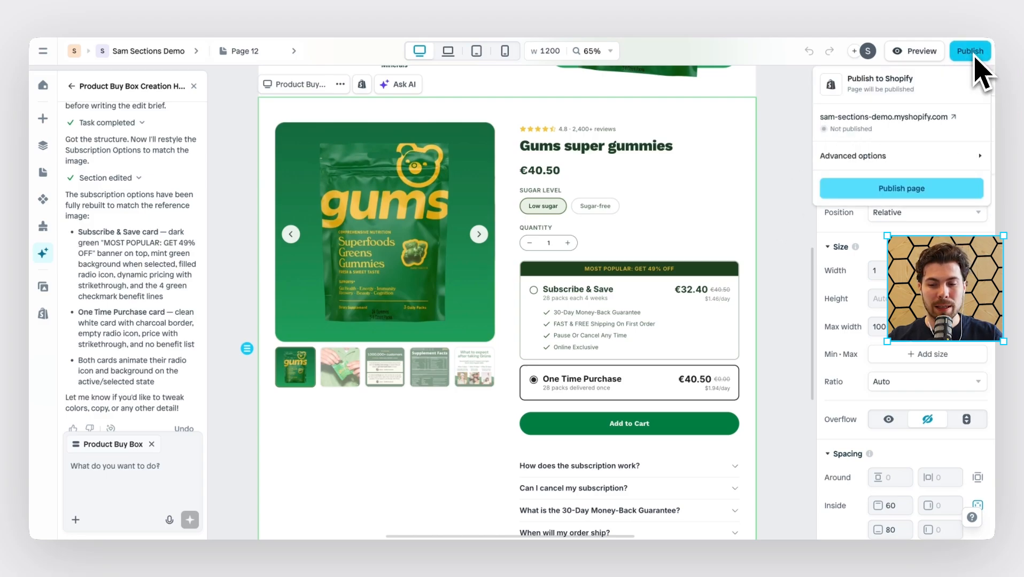
click(932, 199)
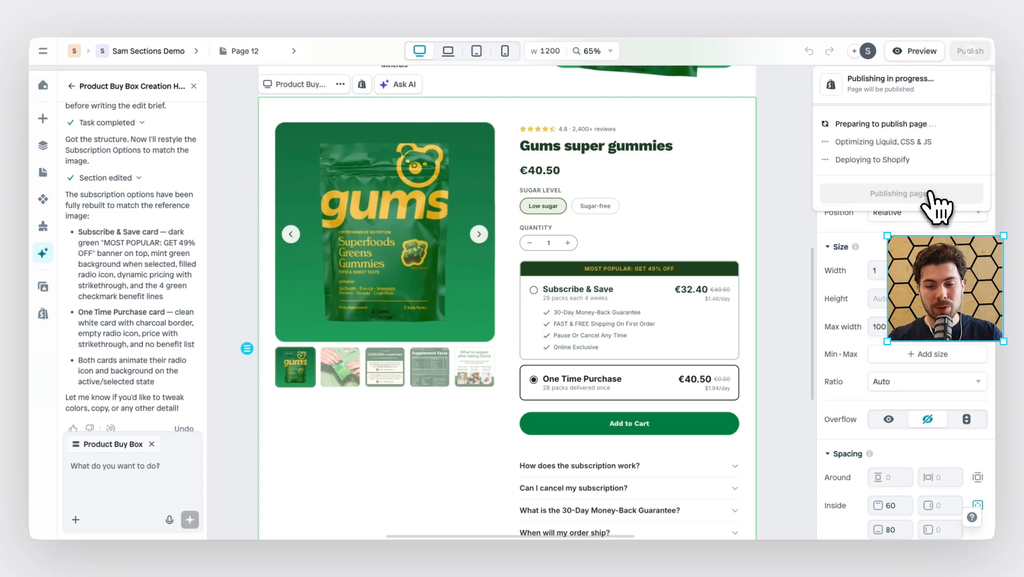